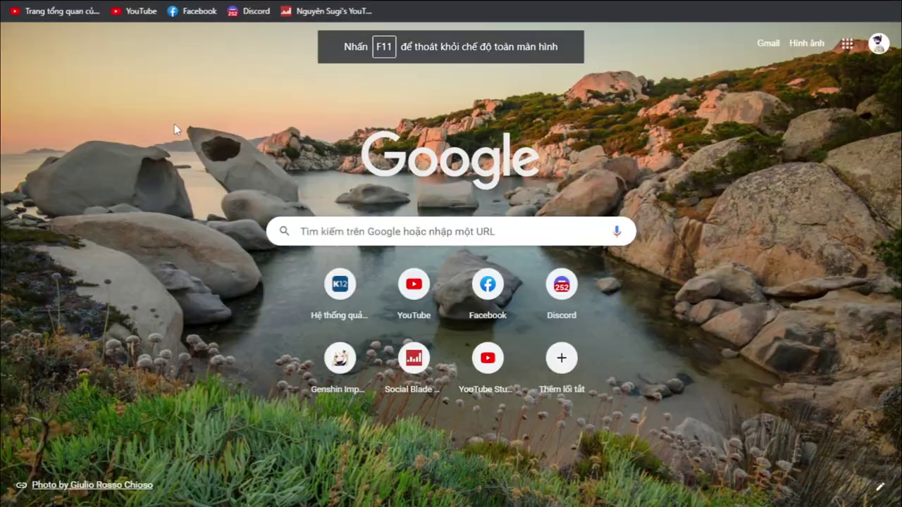
Leave full-screen mode, search the web for "lambda client" and open the lambda-client/lambda GitHub repository
mouse_move(537, 7)
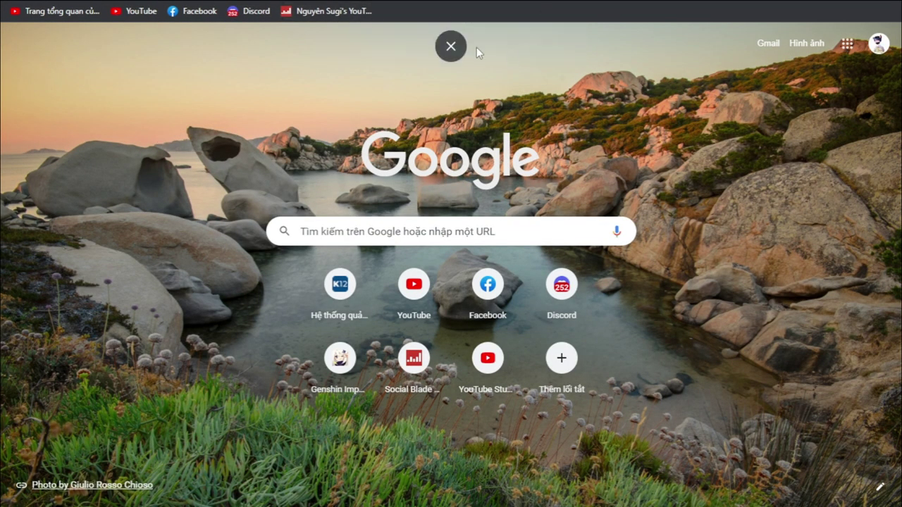
click(451, 47)
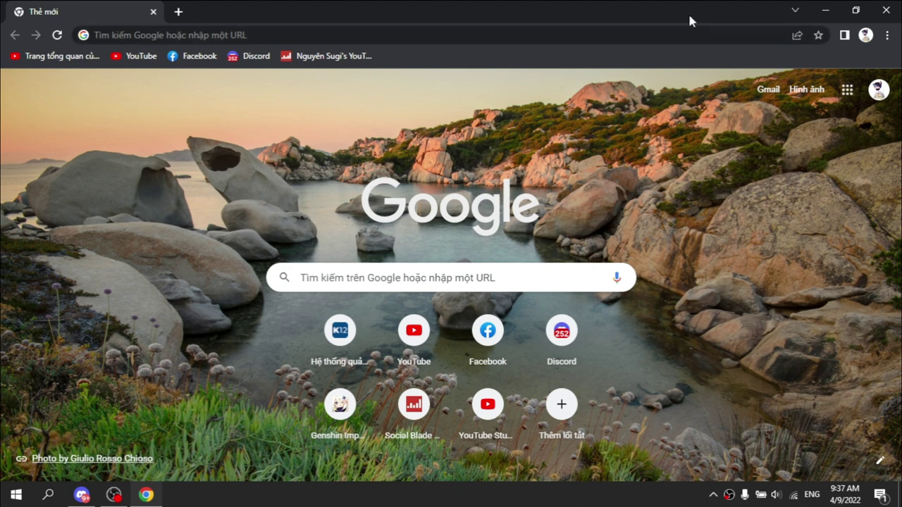
click(614, 33)
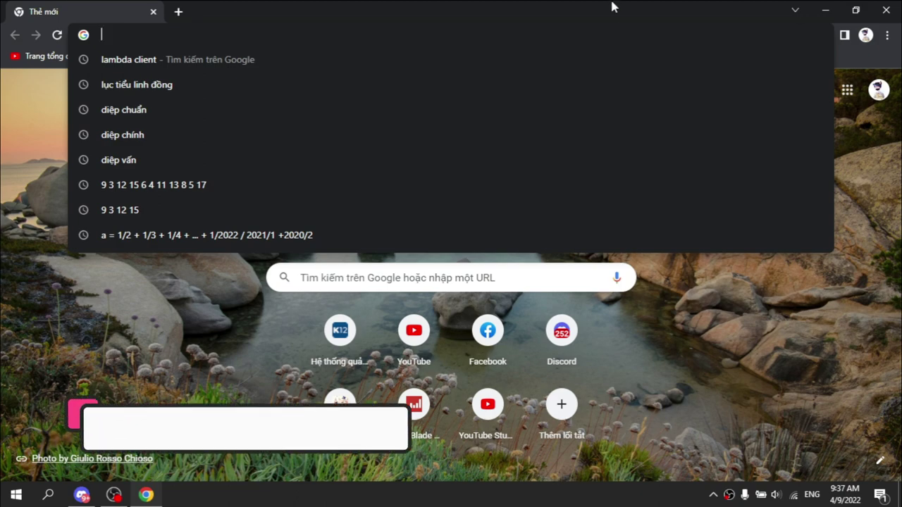
key(Down)
key(Return)
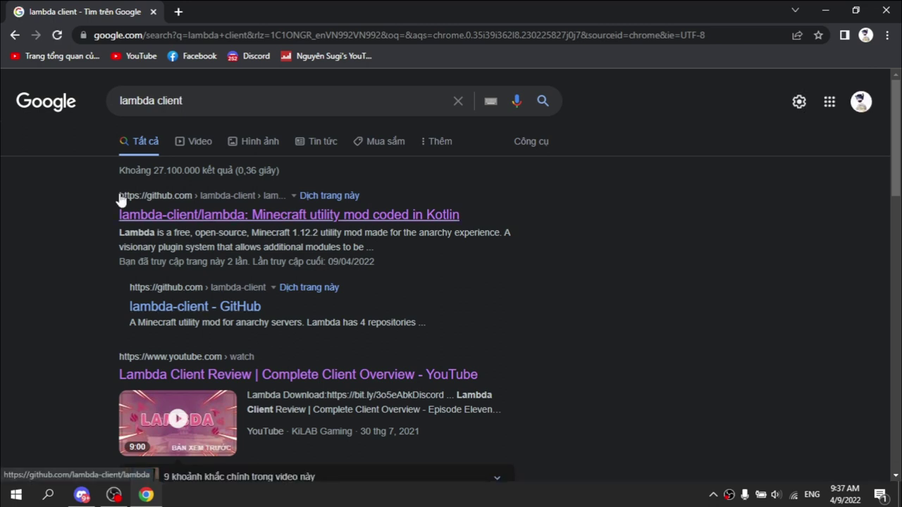
click(155, 213)
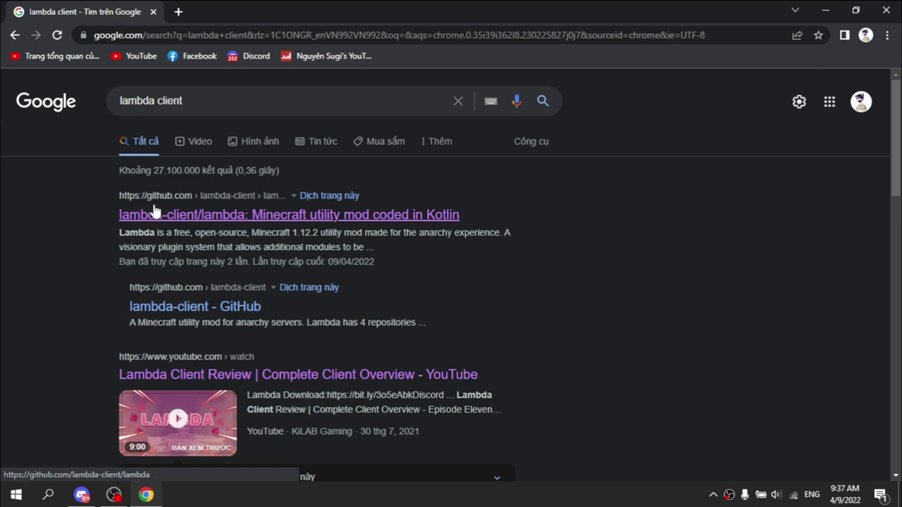
click(155, 213)
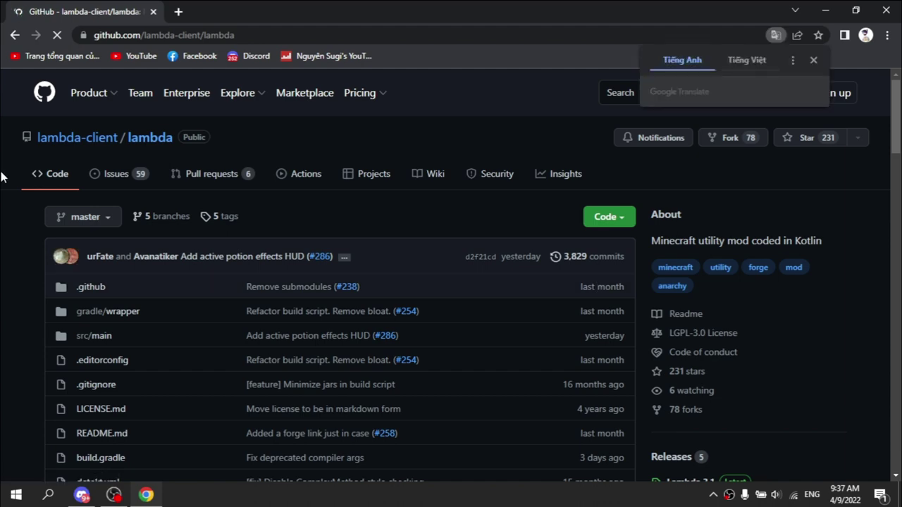
Download the latest Lambda version through the link in the README's installation instructions
scroll(395, 365, down, 7)
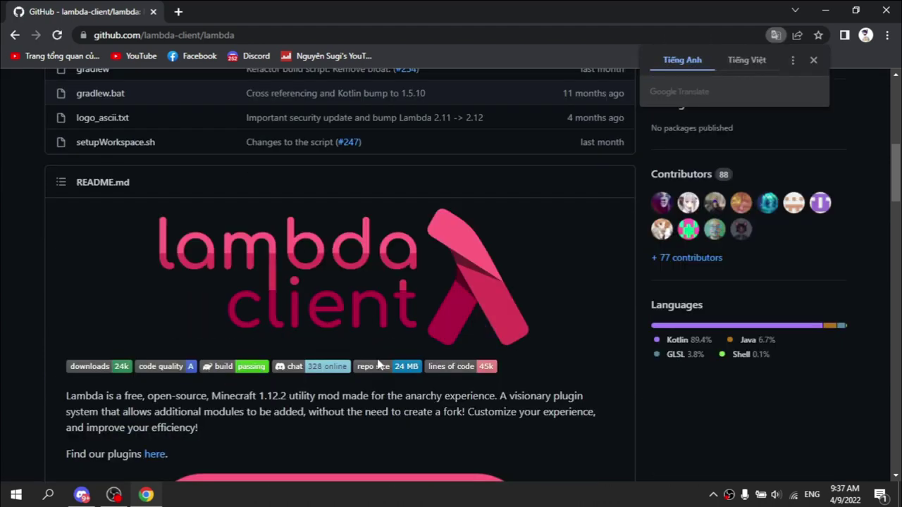
scroll(379, 364, down, 5)
scroll(139, 210, up, 1)
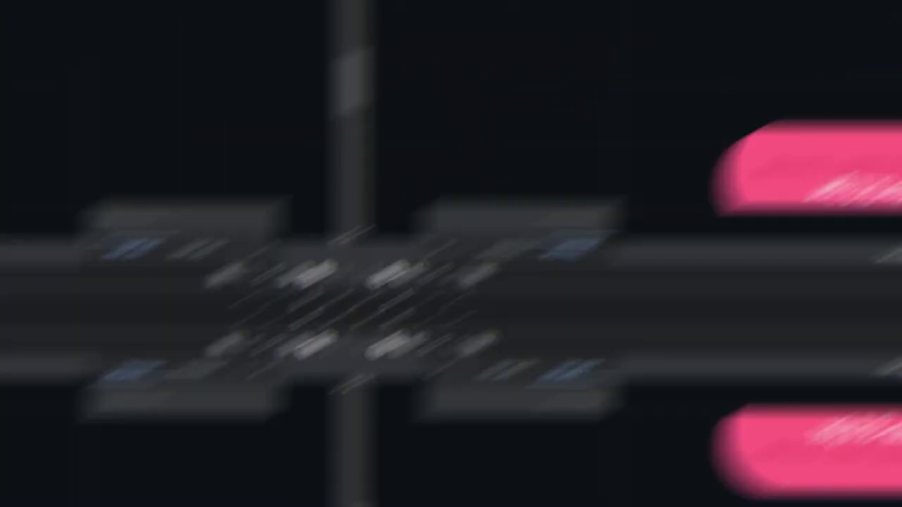
scroll(149, 385, up, 1)
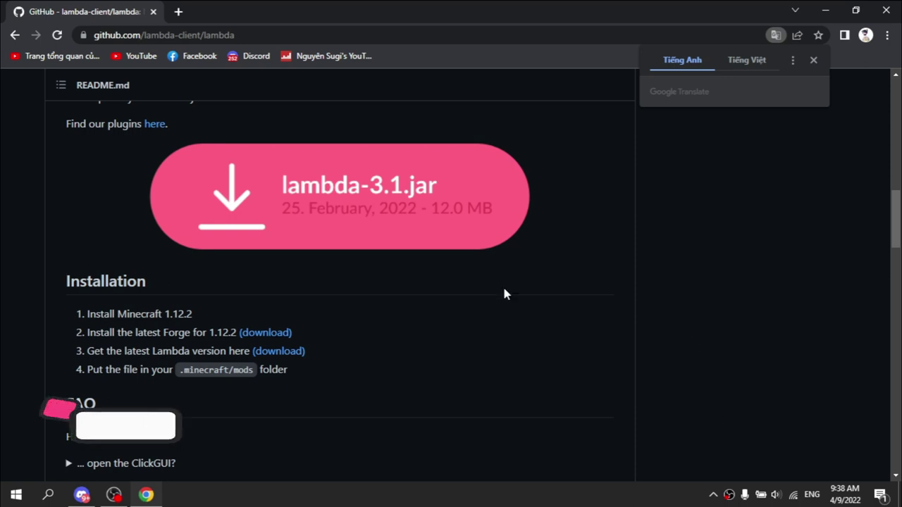
click(278, 356)
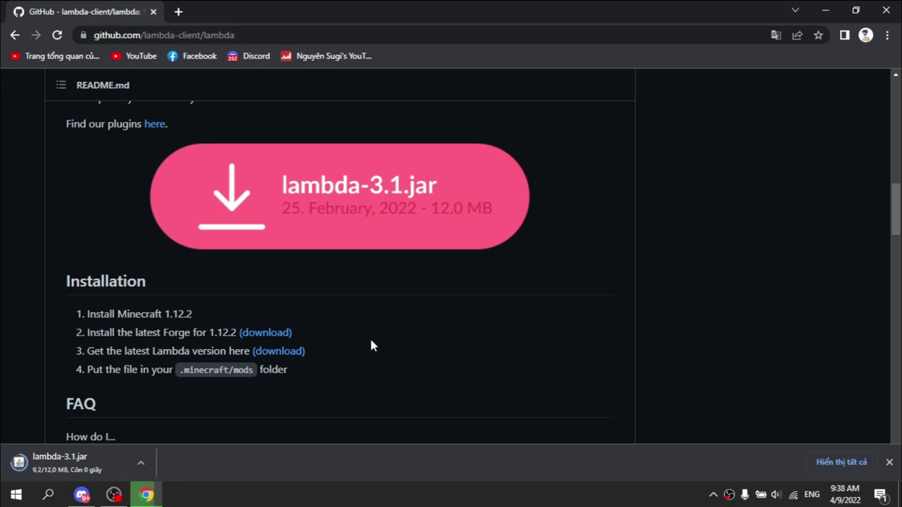
Download lambda-3.1.jar once more from the large pink download banner in the README
scroll(371, 344, up, 3)
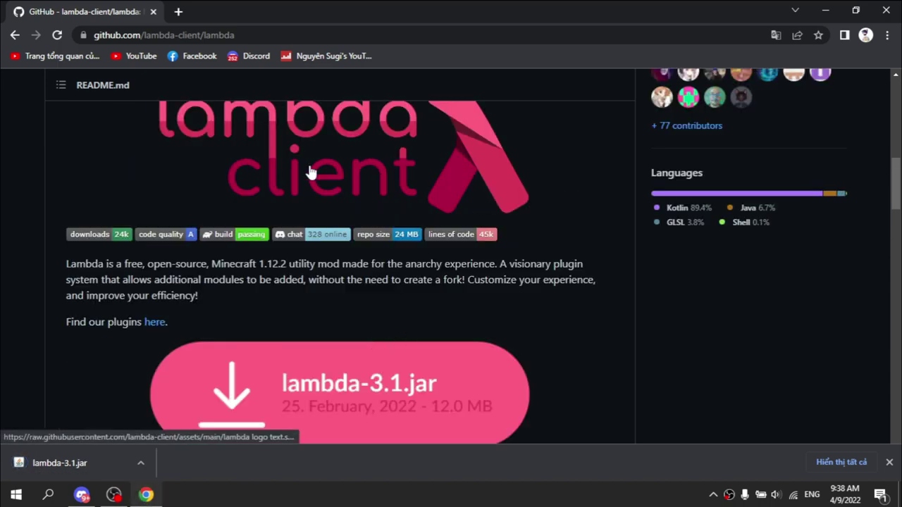
scroll(312, 176, down, 1)
click(448, 328)
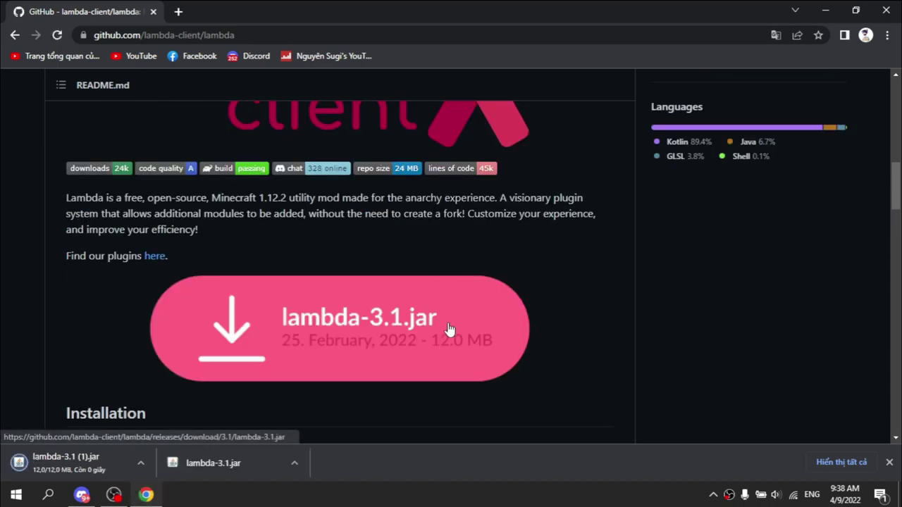
Open the Lambda 3.1 release page and download lambda-3.1.jar from its assets
scroll(855, 350, up, 4)
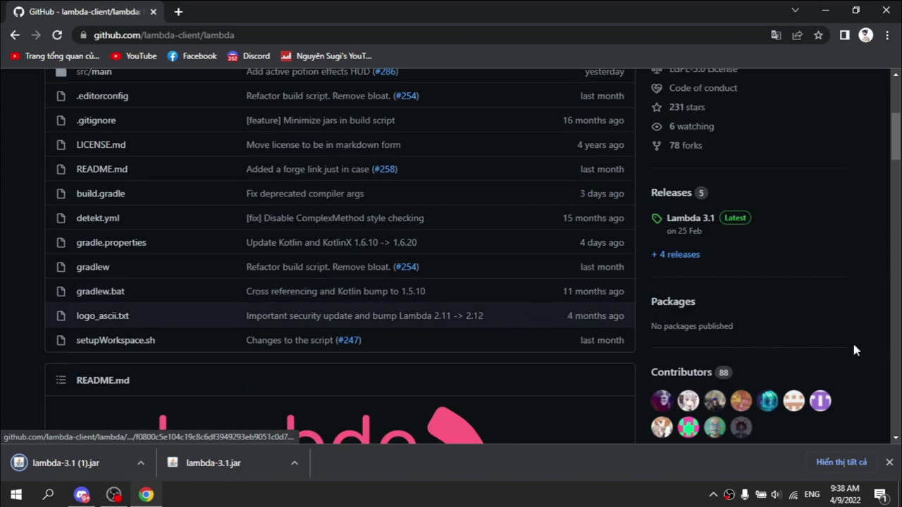
click(694, 220)
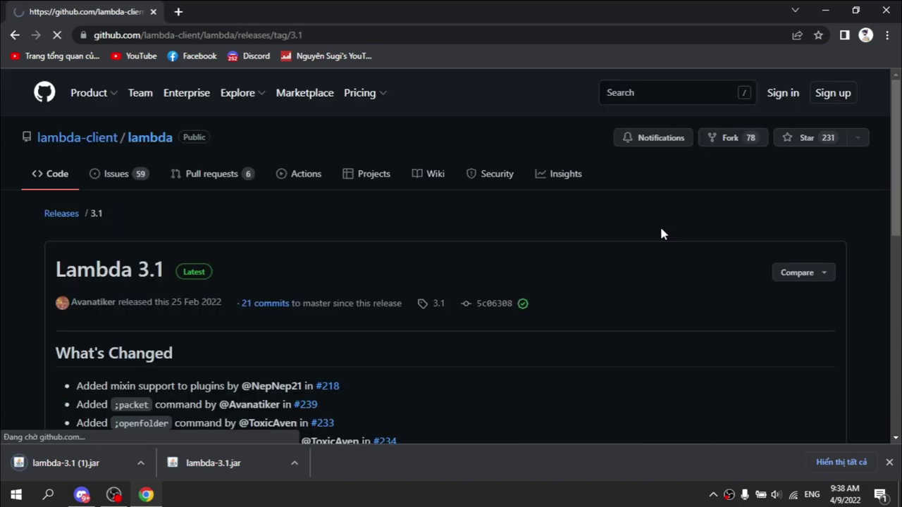
scroll(549, 265, down, 5)
scroll(492, 256, down, 2)
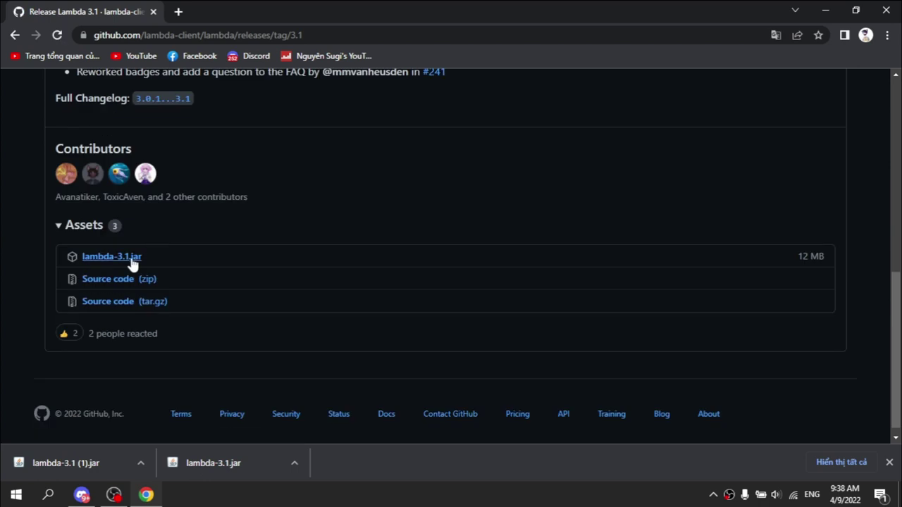
click(132, 261)
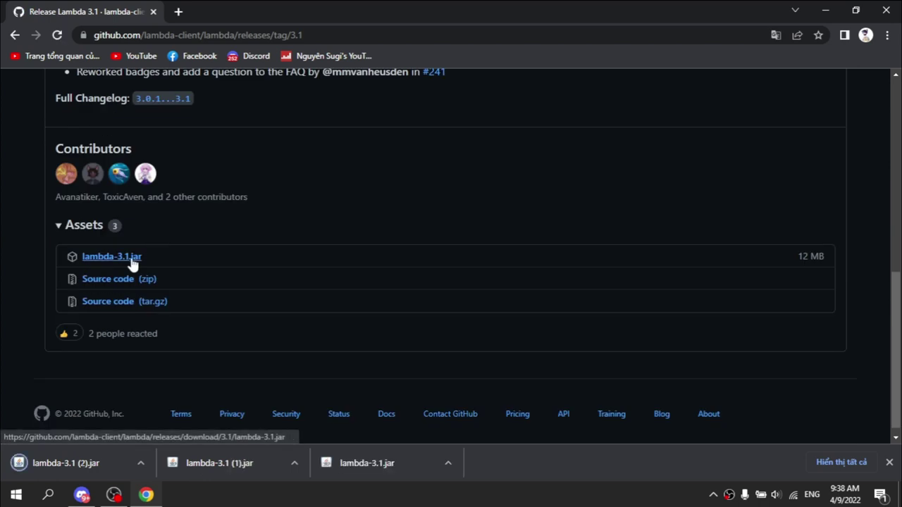
Return to the Lambda repository page and examine the README's installation instructions and FAQ
click(14, 34)
scroll(246, 211, up, 3)
scroll(80, 117, down, 3)
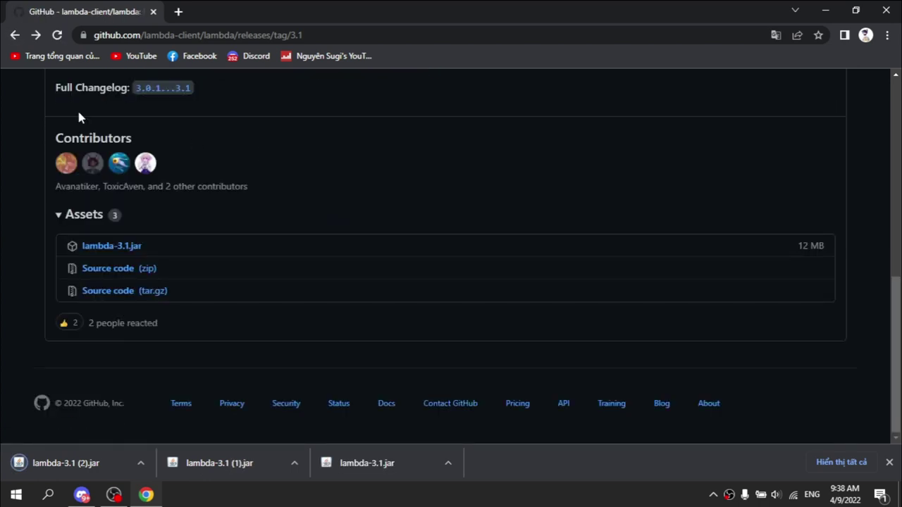
scroll(246, 212, up, 3)
scroll(413, 222, down, 3)
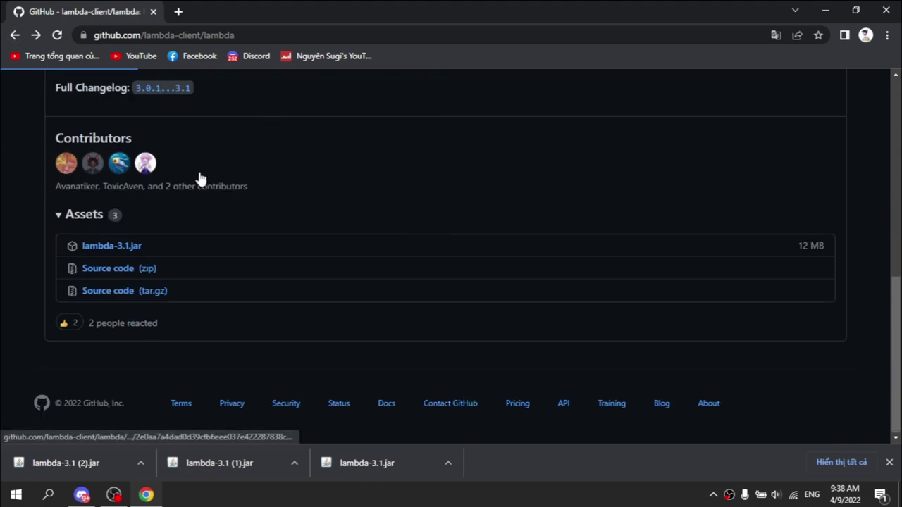
scroll(402, 220, down, 3)
scroll(418, 247, down, 3)
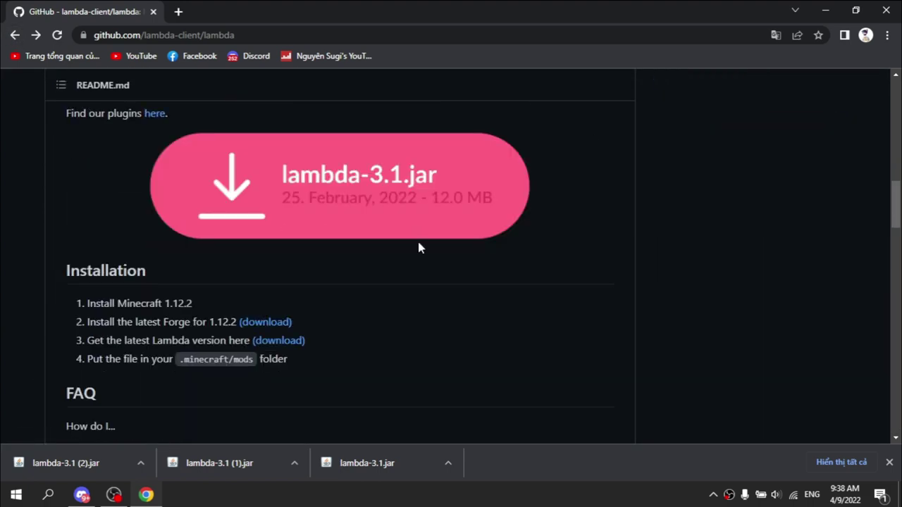
scroll(419, 249, up, 2)
scroll(419, 250, down, 1)
scroll(418, 250, down, 2)
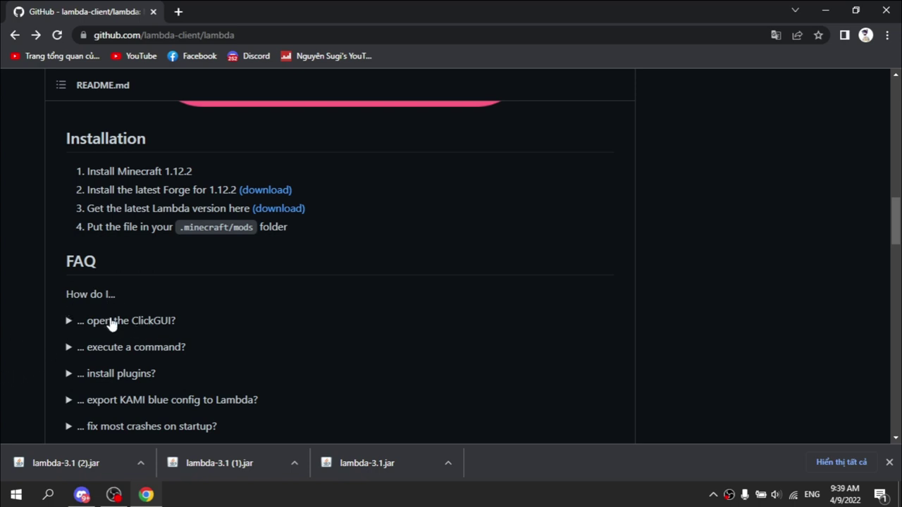
Expand the FAQ answer on how to open the ClickGUI and look through the remaining questions
click(156, 326)
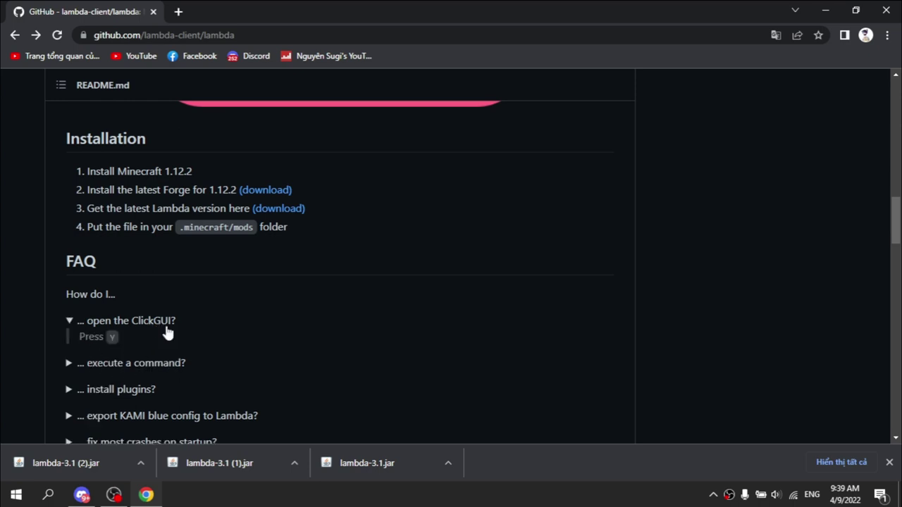
scroll(169, 332, down, 4)
scroll(187, 300, up, 1)
scroll(189, 296, up, 3)
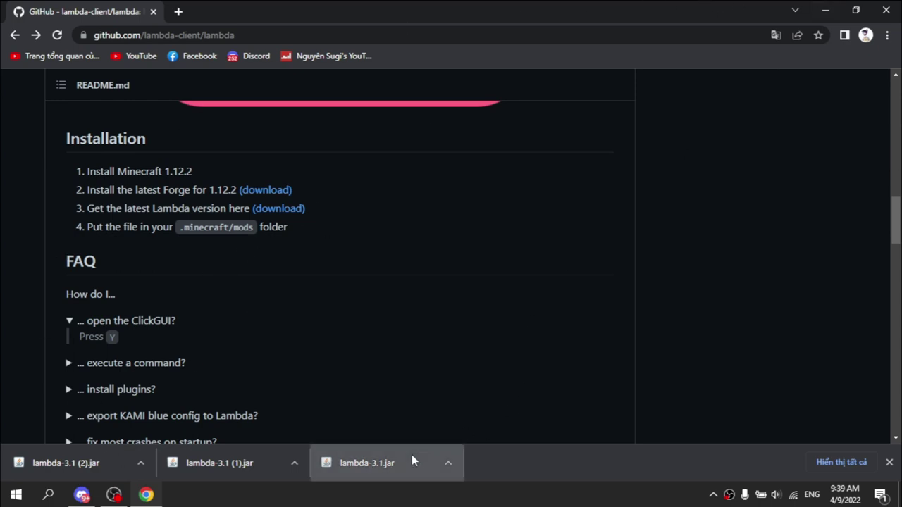
Place the downloaded lambda-3.1.jar on the desktop and close the browser
drag(414, 461, 569, 92)
key(super+d)
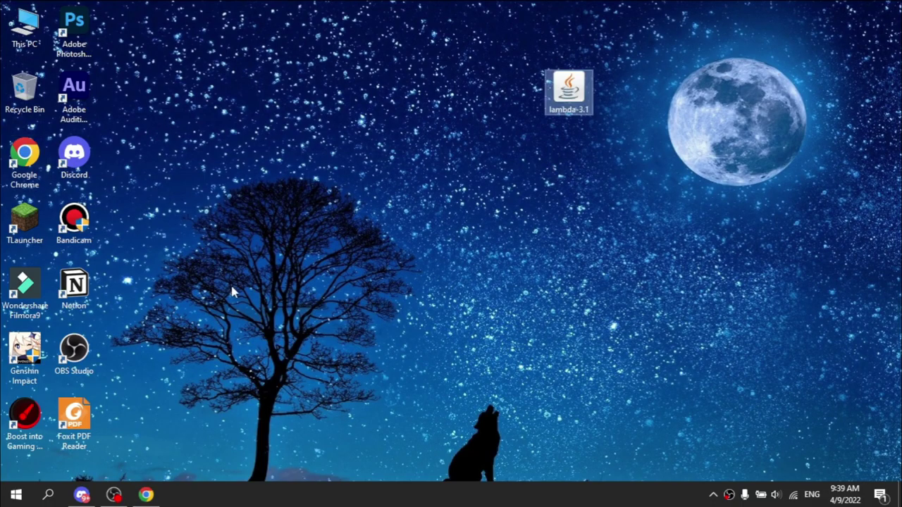
click(146, 495)
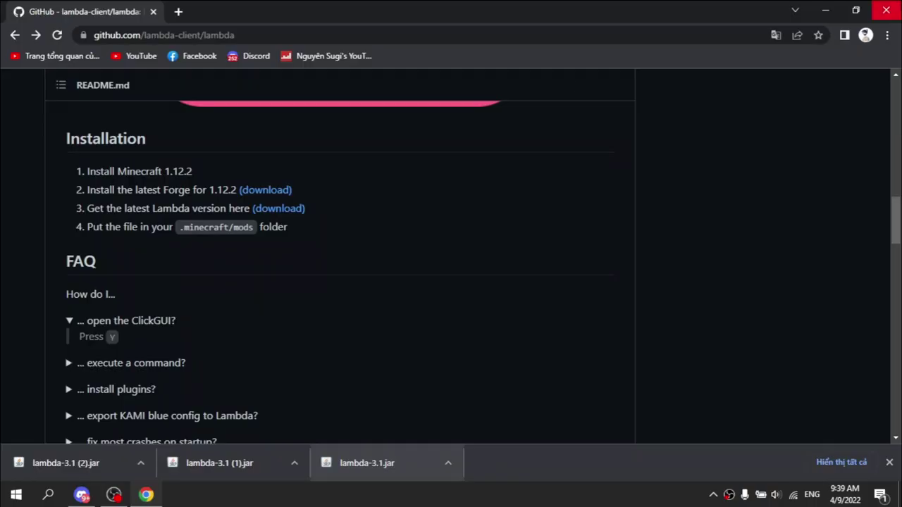
click(886, 10)
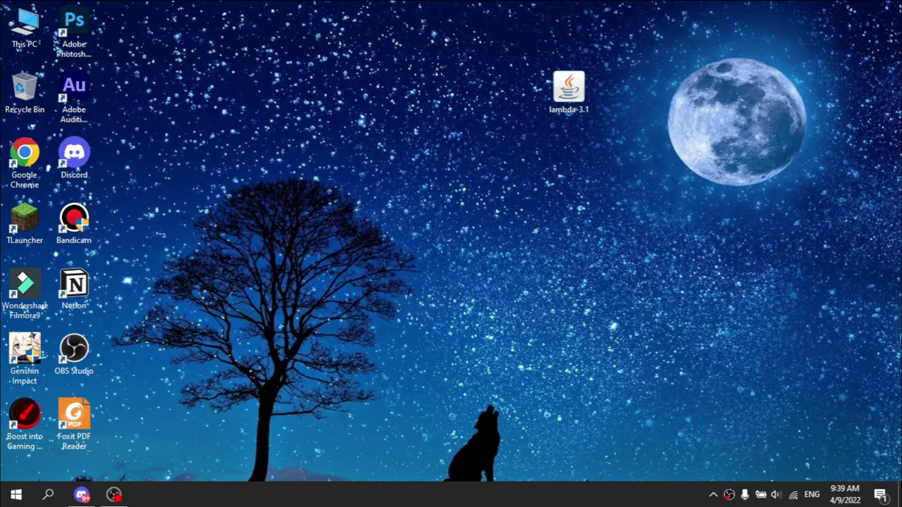
click(114, 495)
click(662, 14)
right_click(783, 54)
click(799, 85)
right_click(599, 23)
click(628, 62)
Open the Roaming application data folder by running %appdata%
key(super+r)
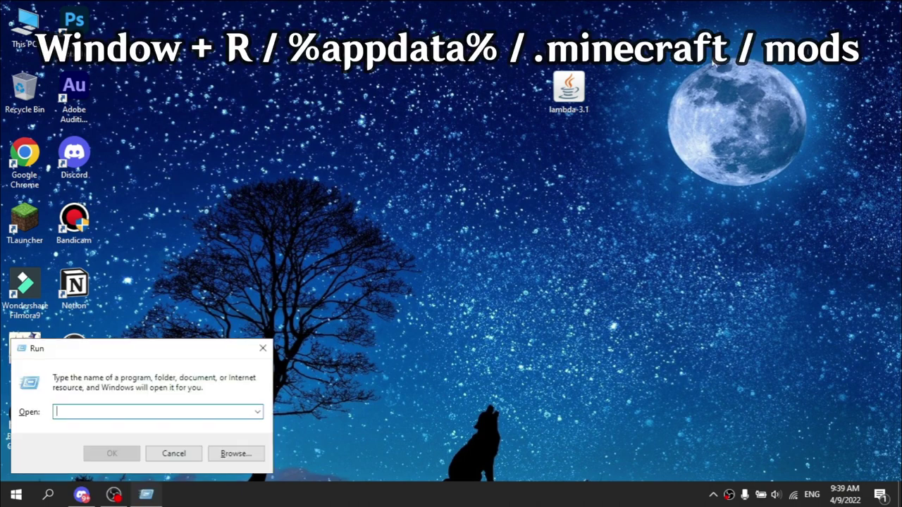
text(%appd)
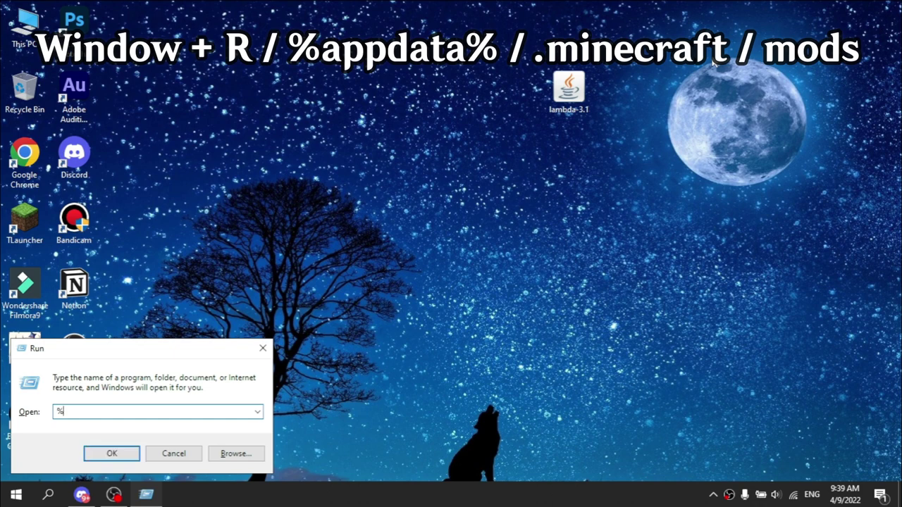
text(ata%)
key(Return)
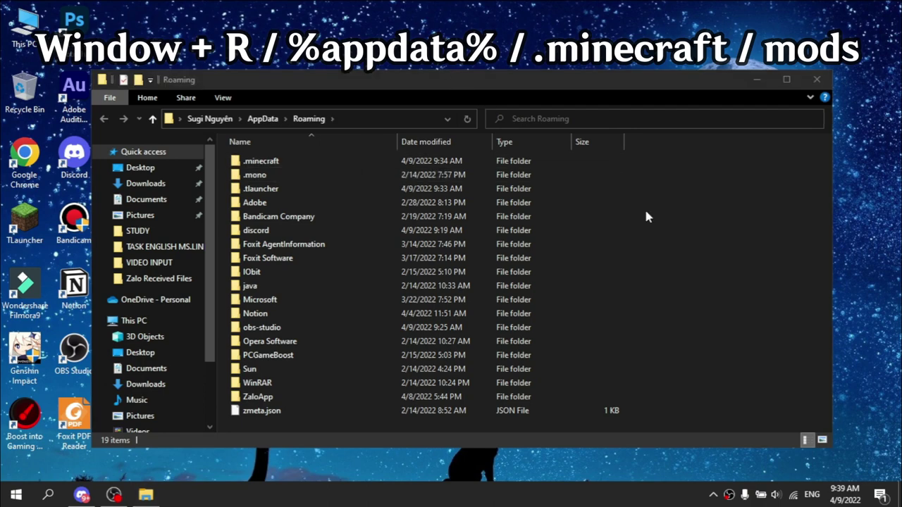
Cut the lambda-3.1 file from the desktop
key(super+d)
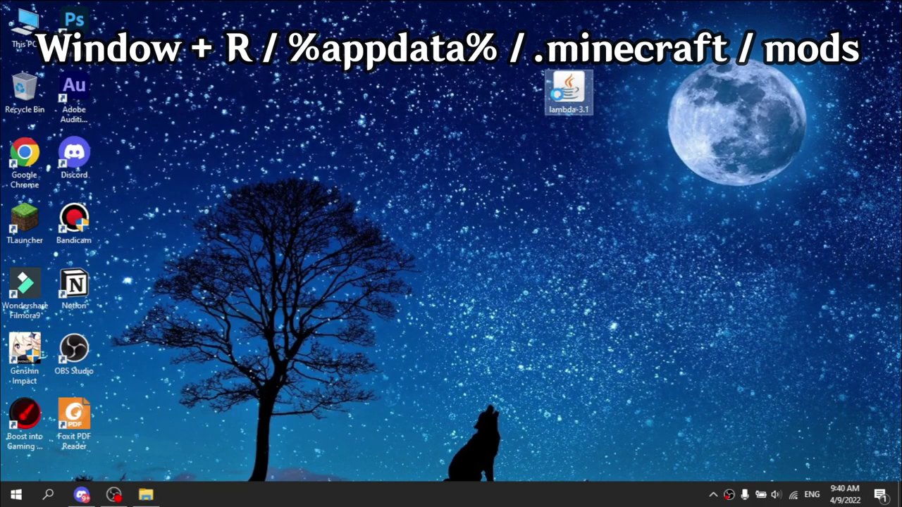
right_click(564, 88)
click(626, 281)
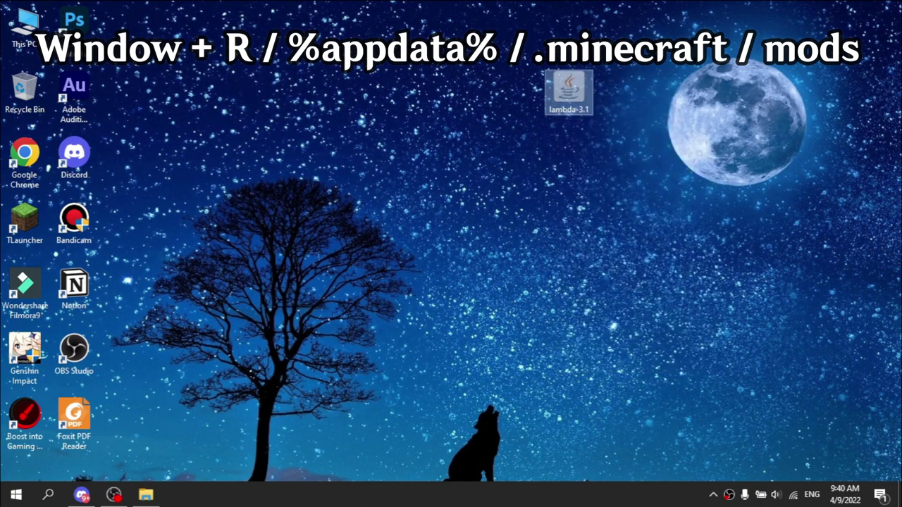
Paste the lambda-3.1 file into the mods folder inside .minecraft, replacing the existing file of the same name
click(146, 494)
double_click(276, 161)
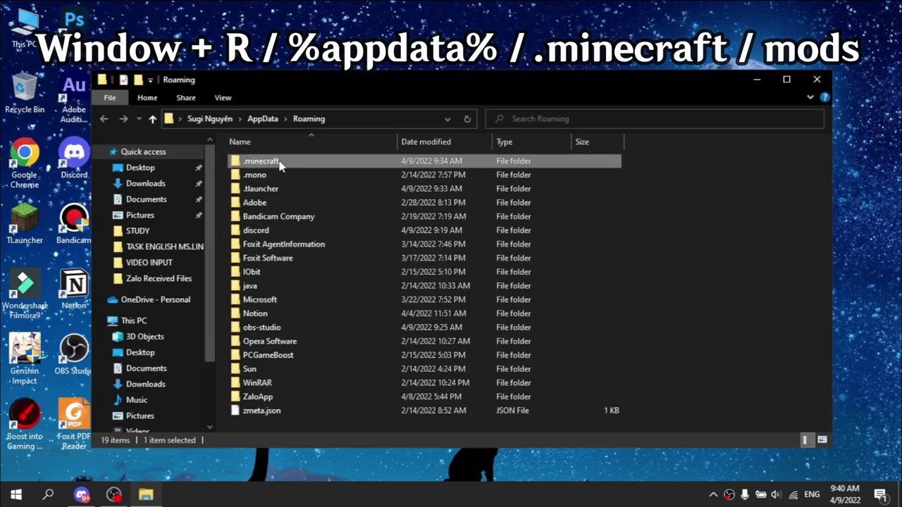
click(268, 314)
double_click(268, 315)
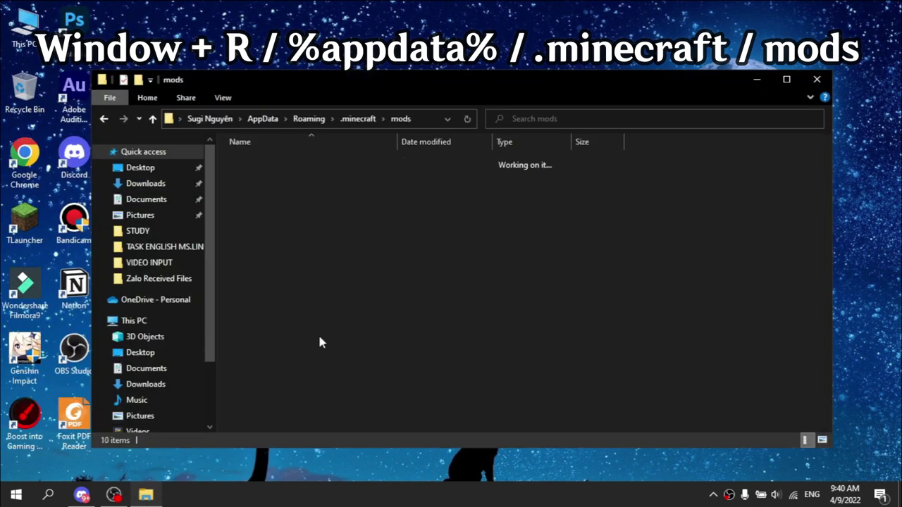
right_click(394, 343)
click(454, 250)
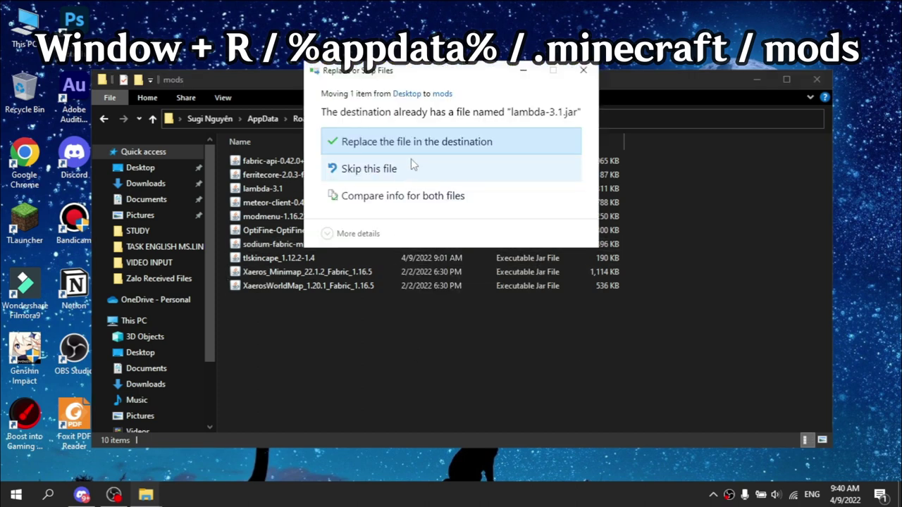
click(416, 151)
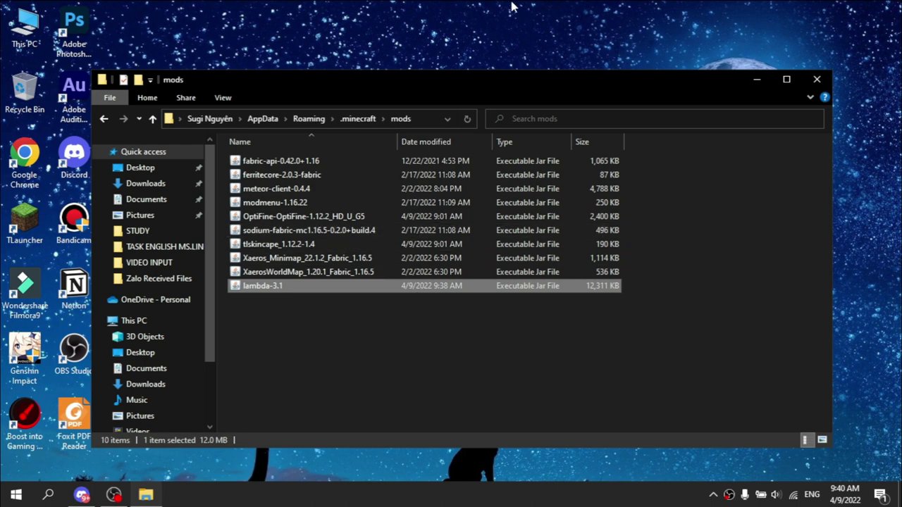
right_click(658, 5)
click(560, 38)
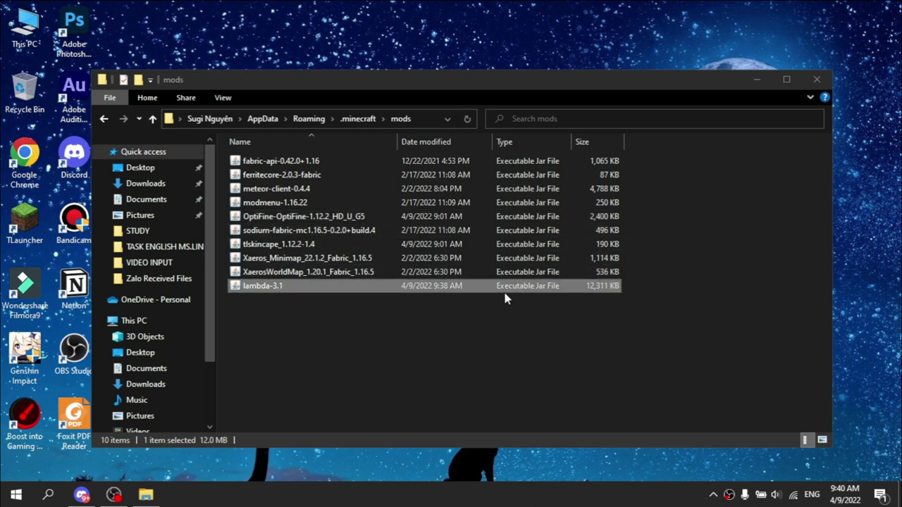
Close the mods folder and open TLauncher from the desktop, leaving only the launcher window open
click(816, 79)
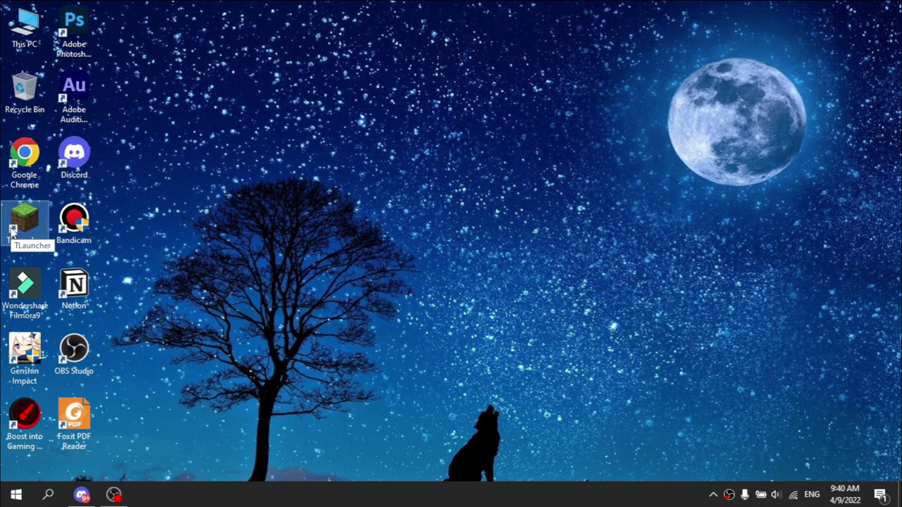
double_click(12, 232)
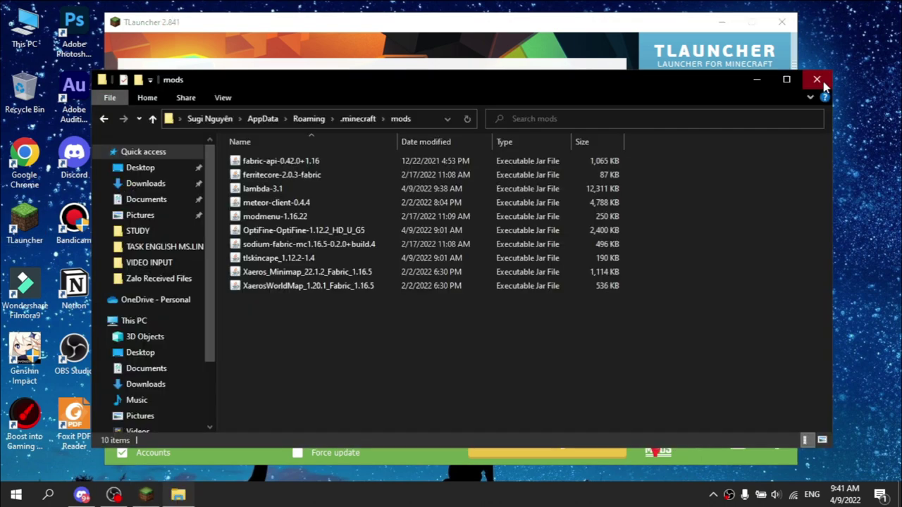
click(816, 80)
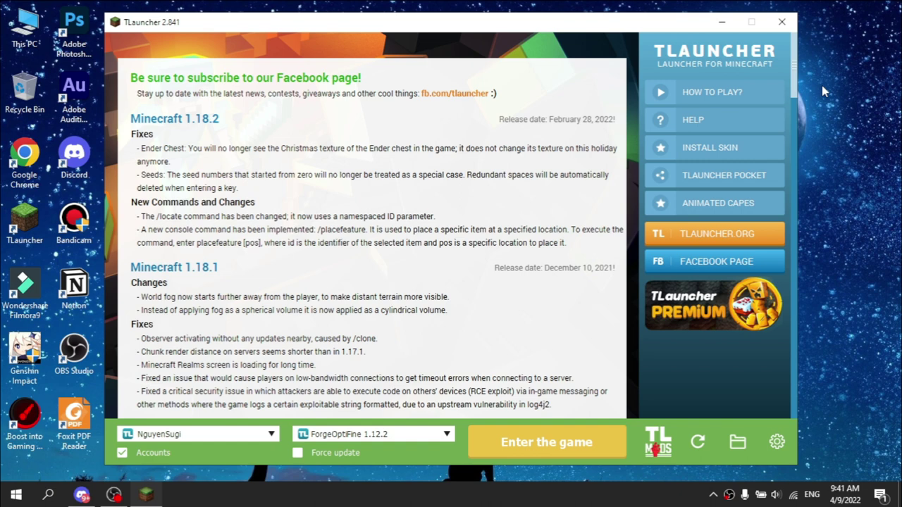
Choose the ForgeOptiFine 1.12.2 version in TLauncher and launch the game
click(417, 434)
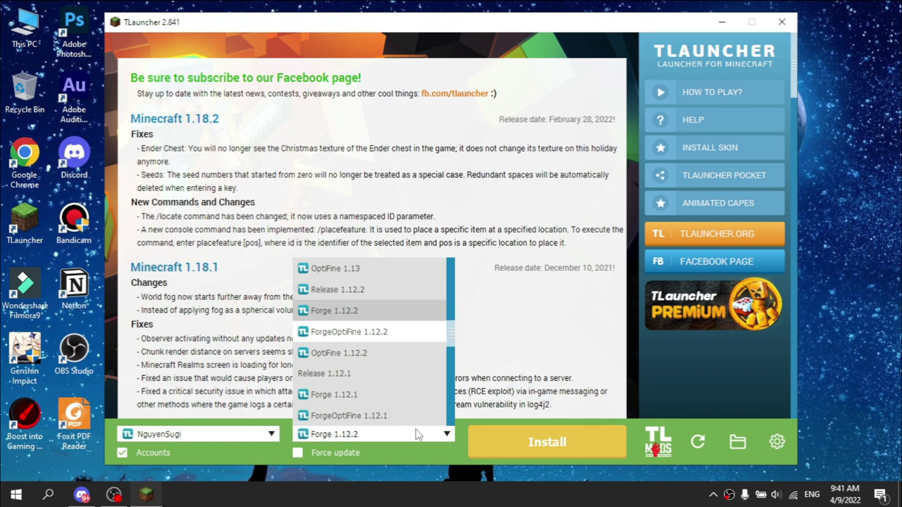
click(454, 325)
click(592, 427)
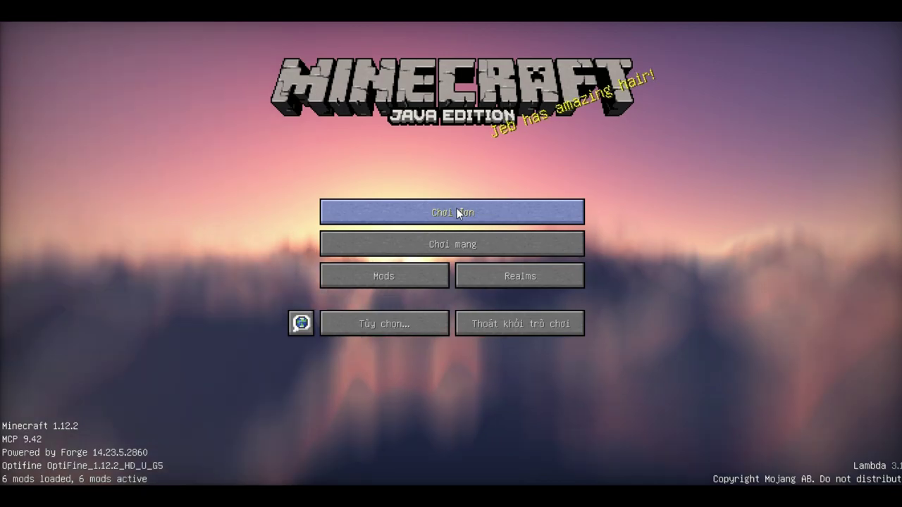
Create a new single-player world with the default name "Thế giới mới" in Survival mode (Sinh tồn)
click(457, 208)
click(558, 427)
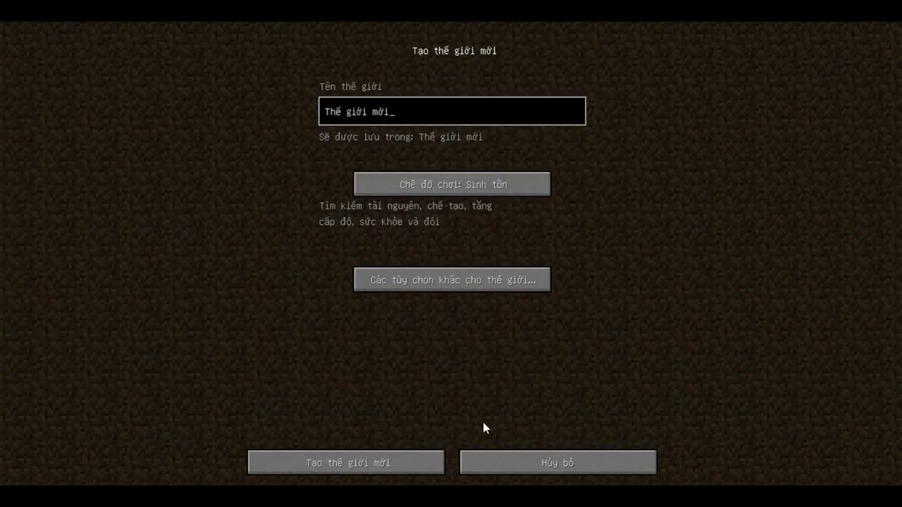
click(382, 465)
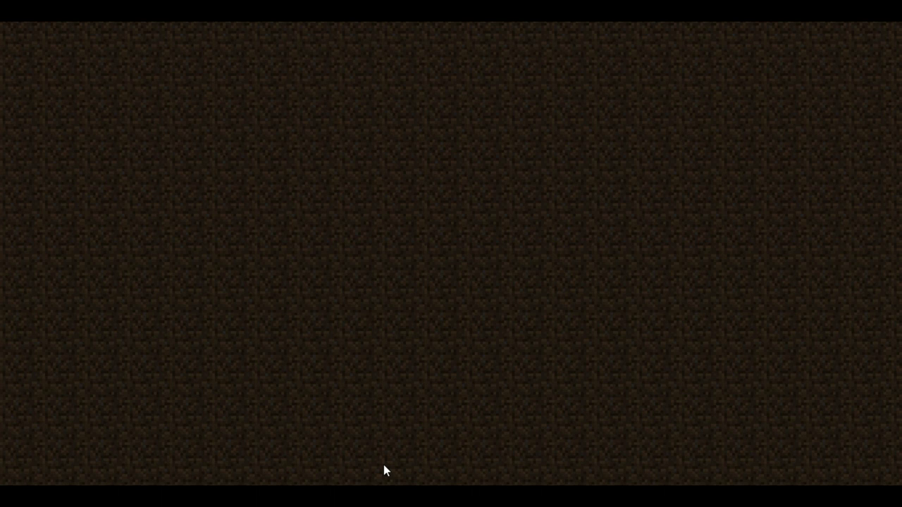